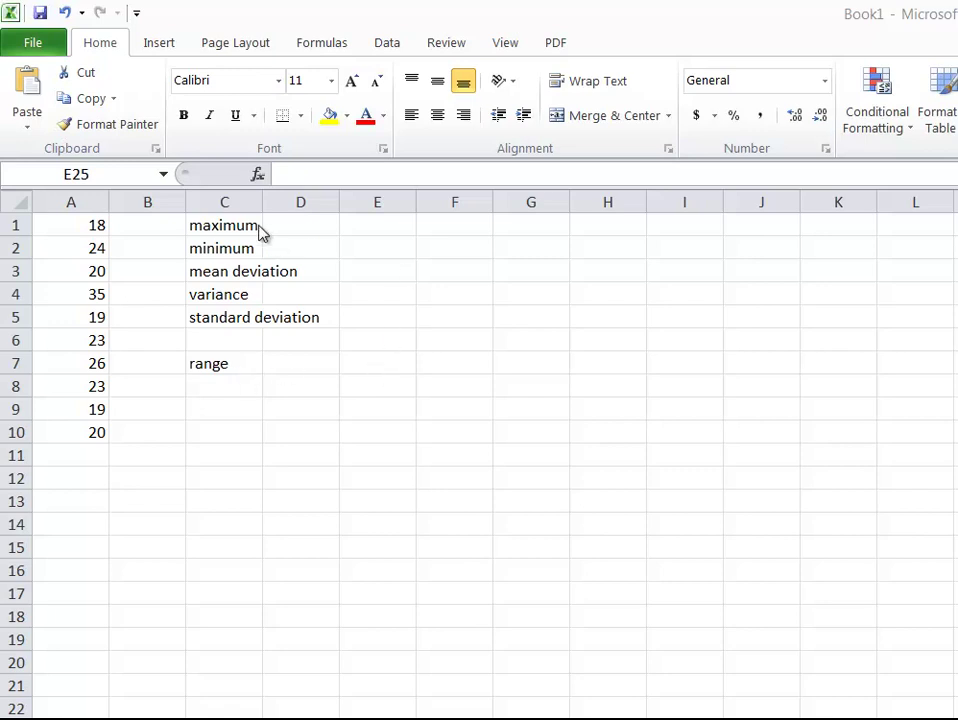
# Calculate the maximum of the data in cell E1 with the formula =max(a1:a10)
pyautogui.click(393, 229)
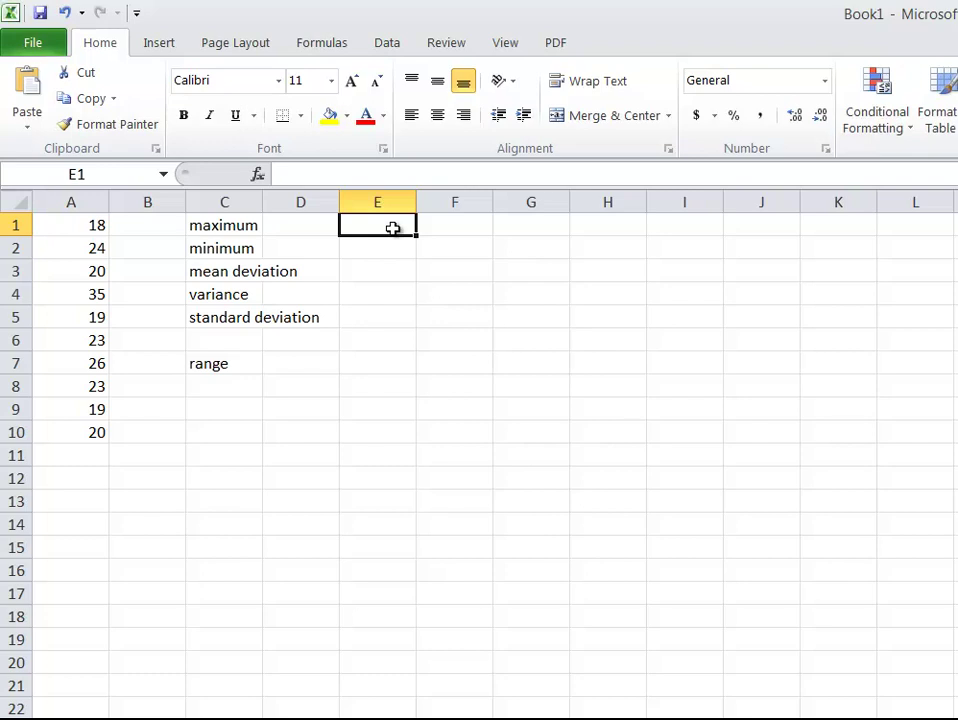
pyautogui.write('=')
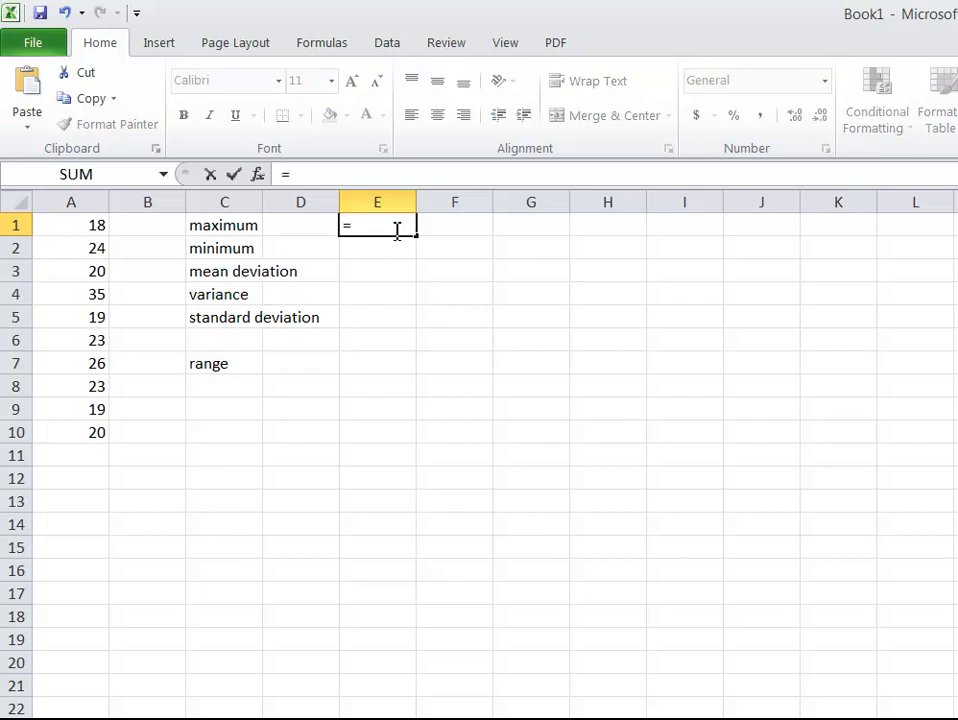
pyautogui.write('max')
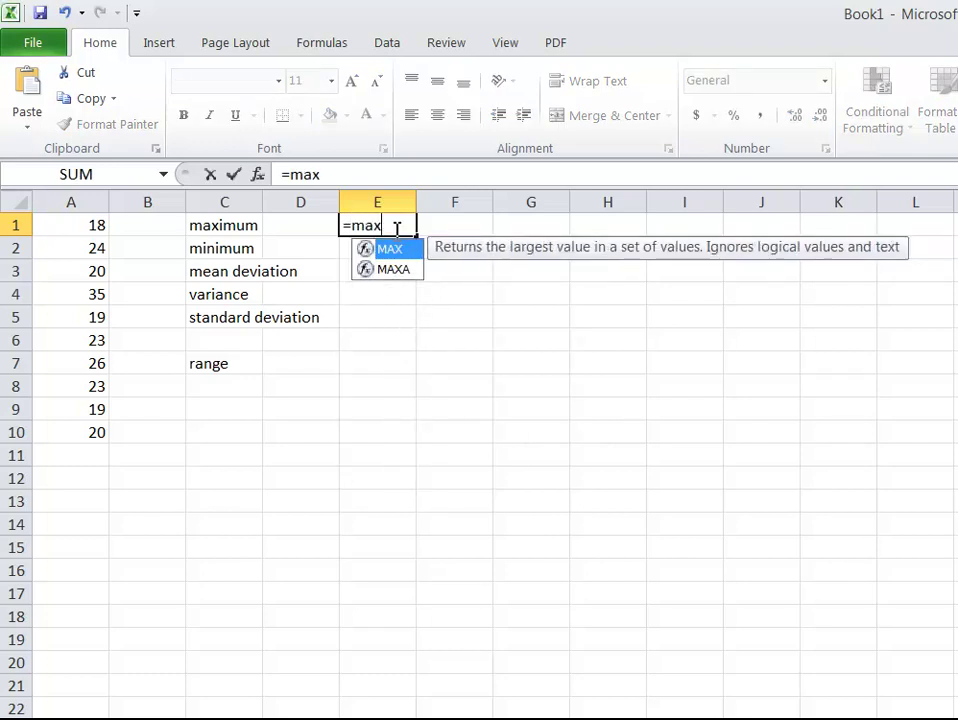
pyautogui.write('(a1:')
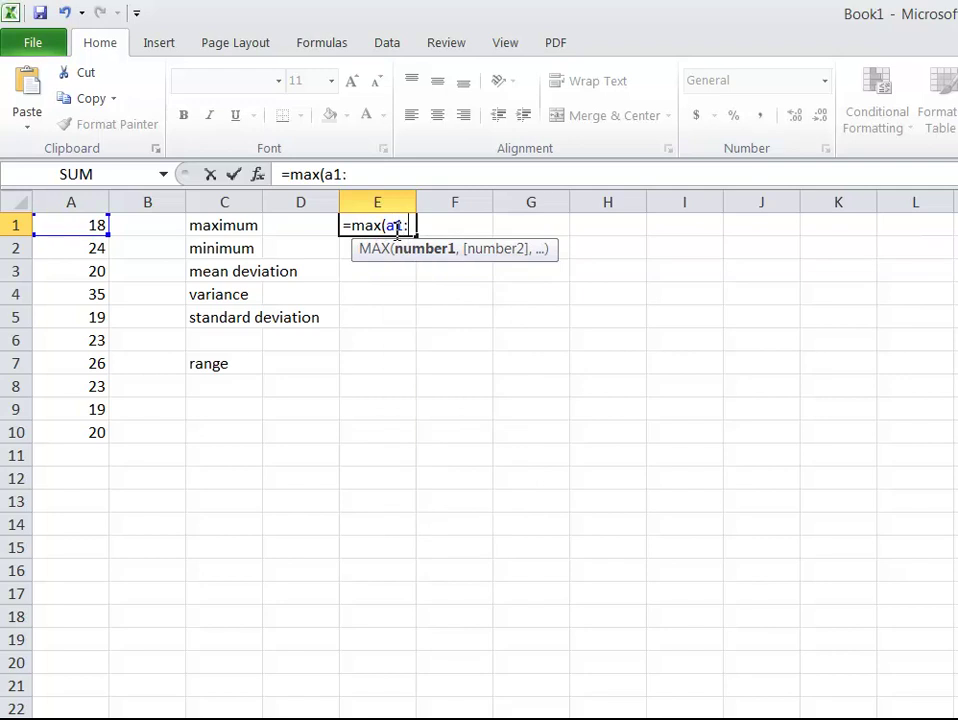
pyautogui.write('a10)')
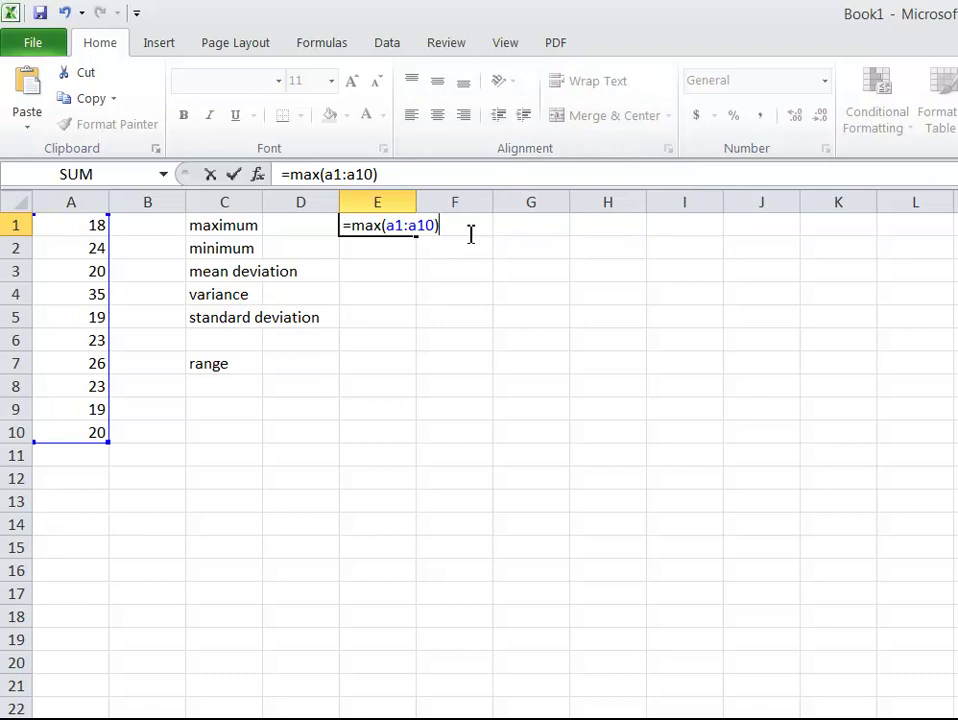
pyautogui.press('Return')
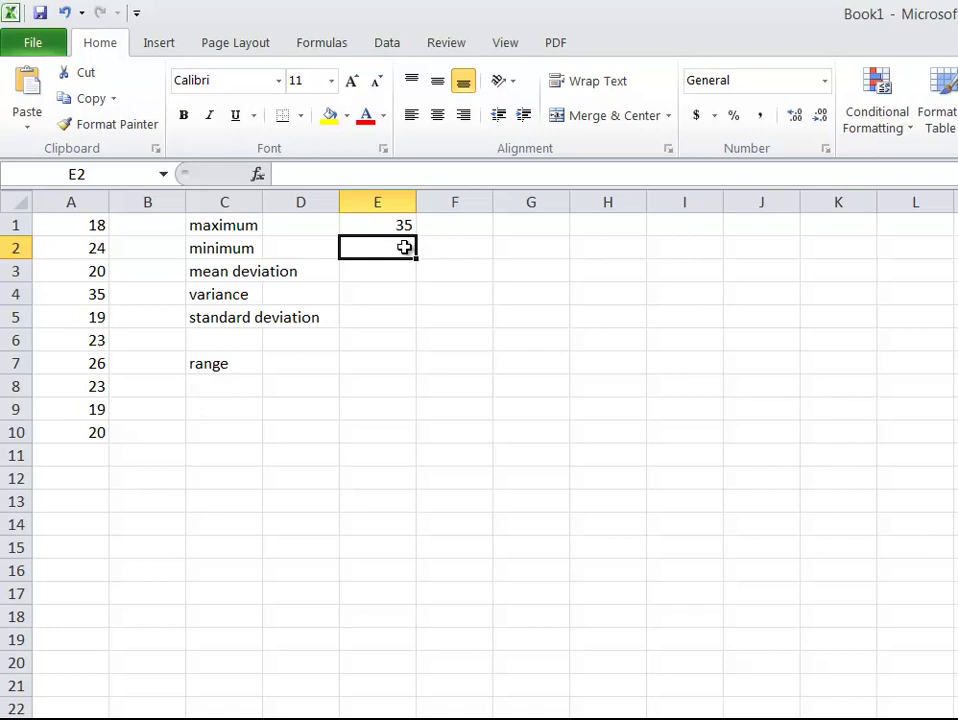
# Calculate the minimum of the data in cell E2 with the formula =min(a1:a10)
pyautogui.write('=mi')
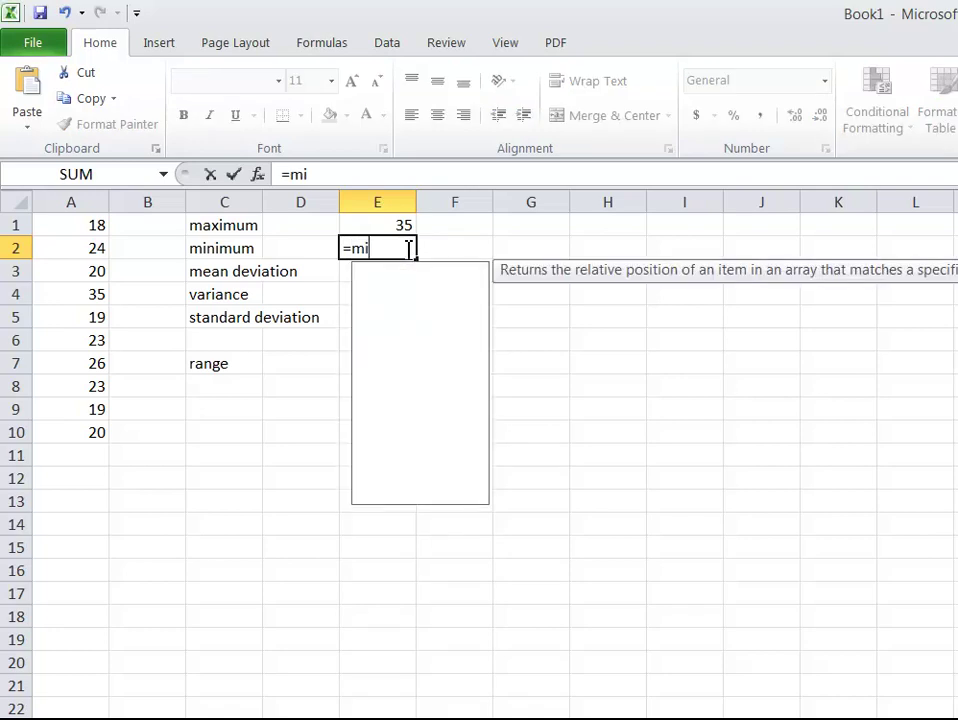
pyautogui.write('n(a1:')
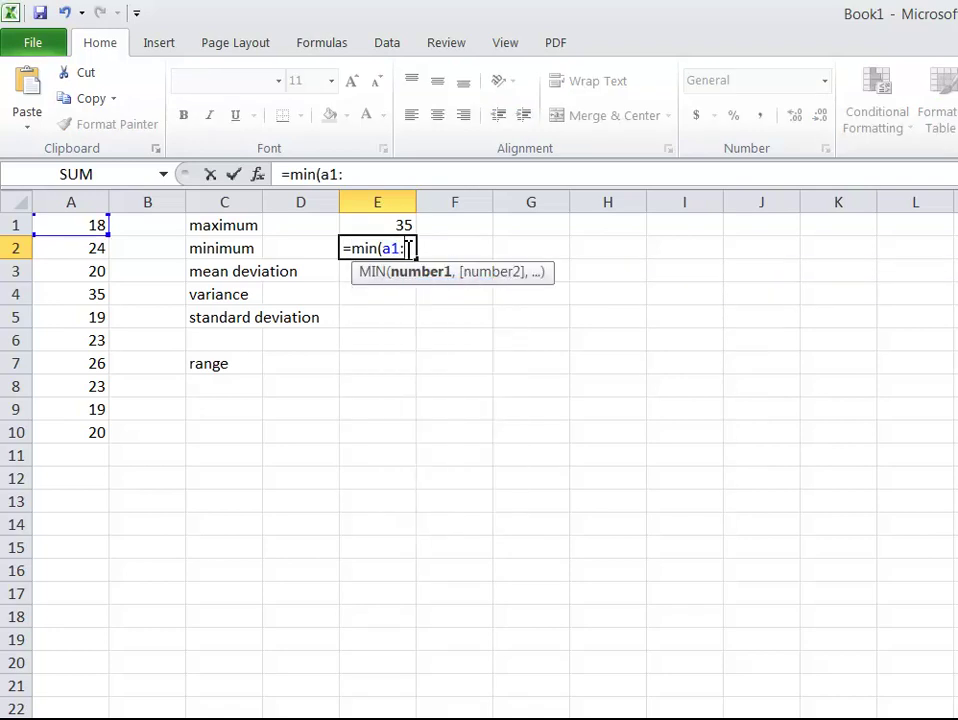
pyautogui.write('a10)')
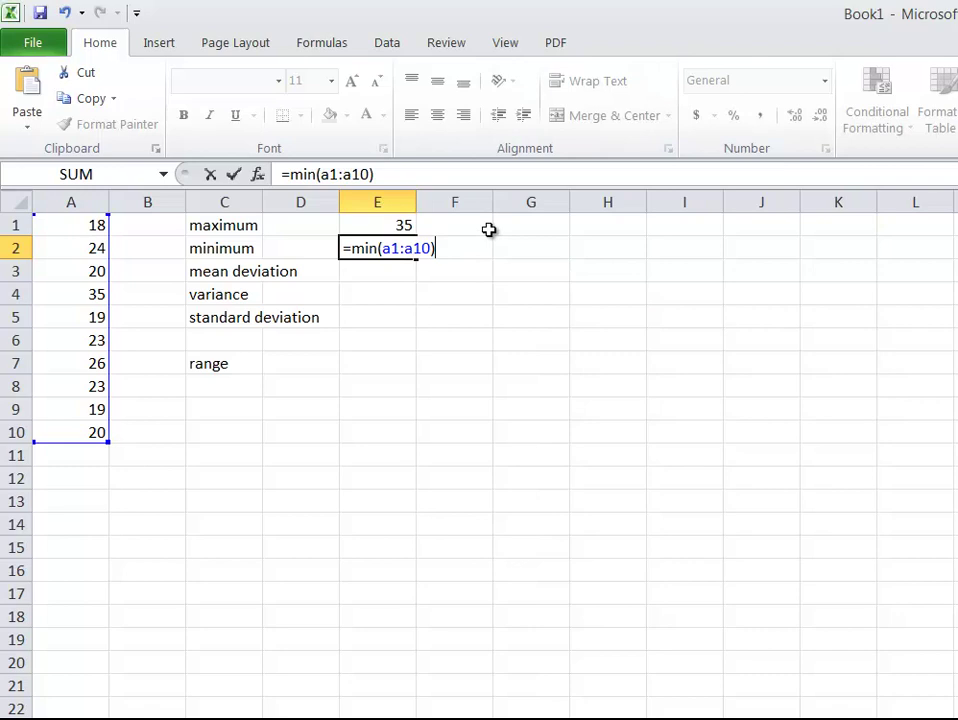
pyautogui.press('Return')
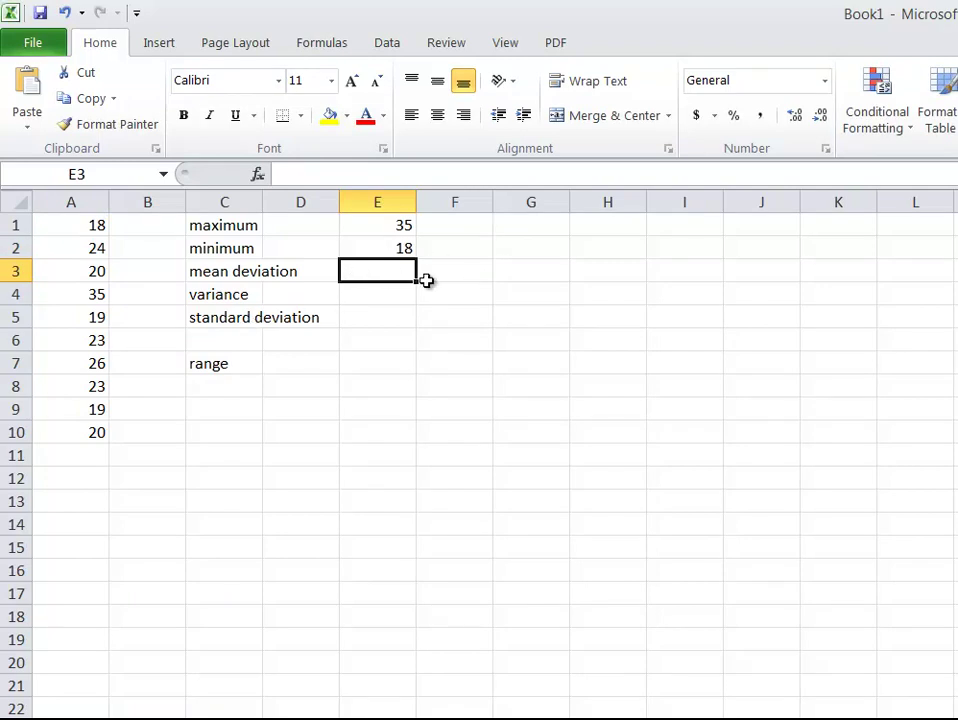
# Calculate the mean deviation in cell E3 with the formula =avedev(a1:a10)
pyautogui.write('=ave')
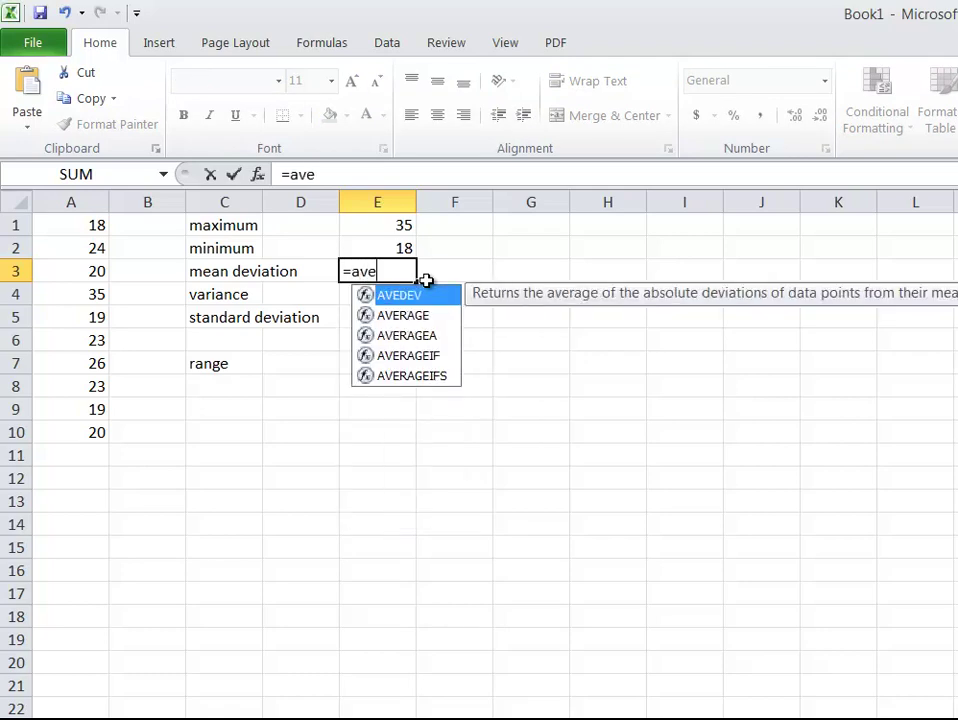
pyautogui.write('dev')
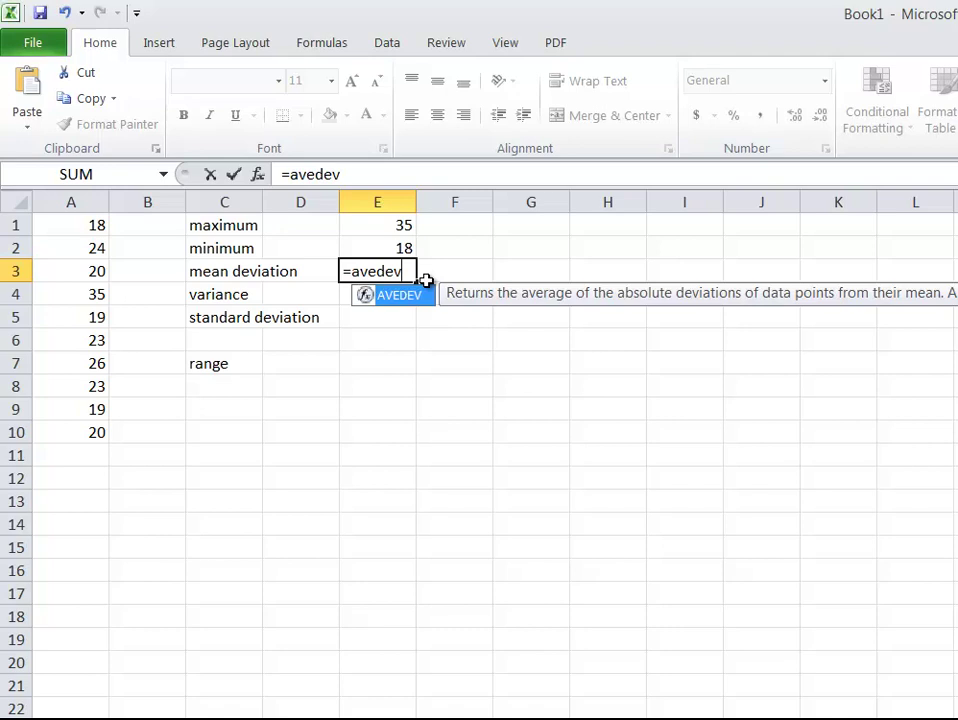
pyautogui.write('(')
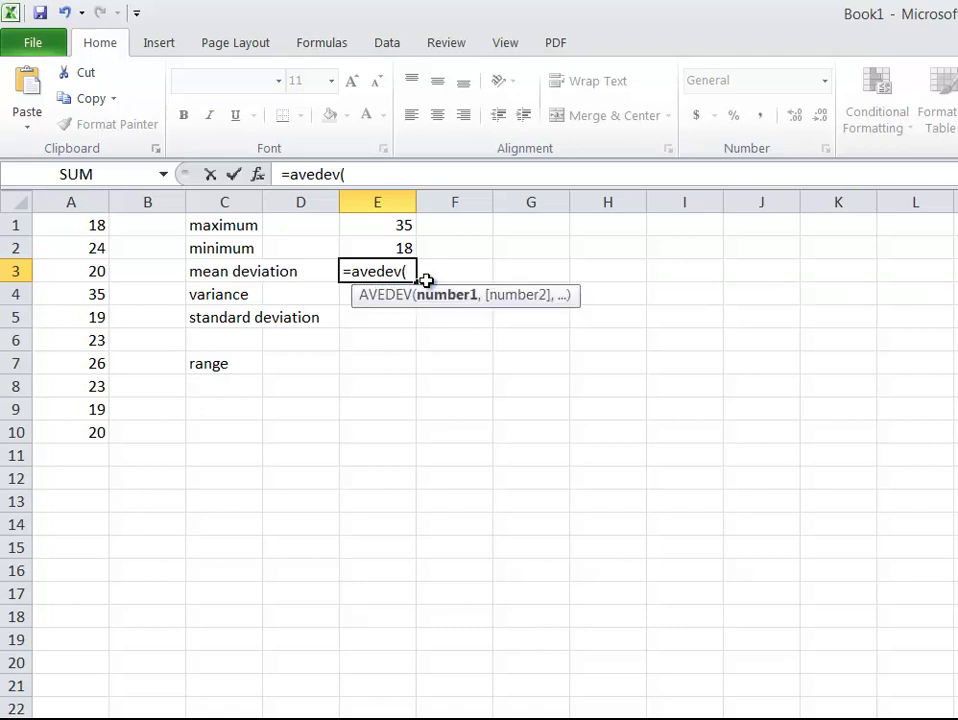
pyautogui.write('a1:a1)')
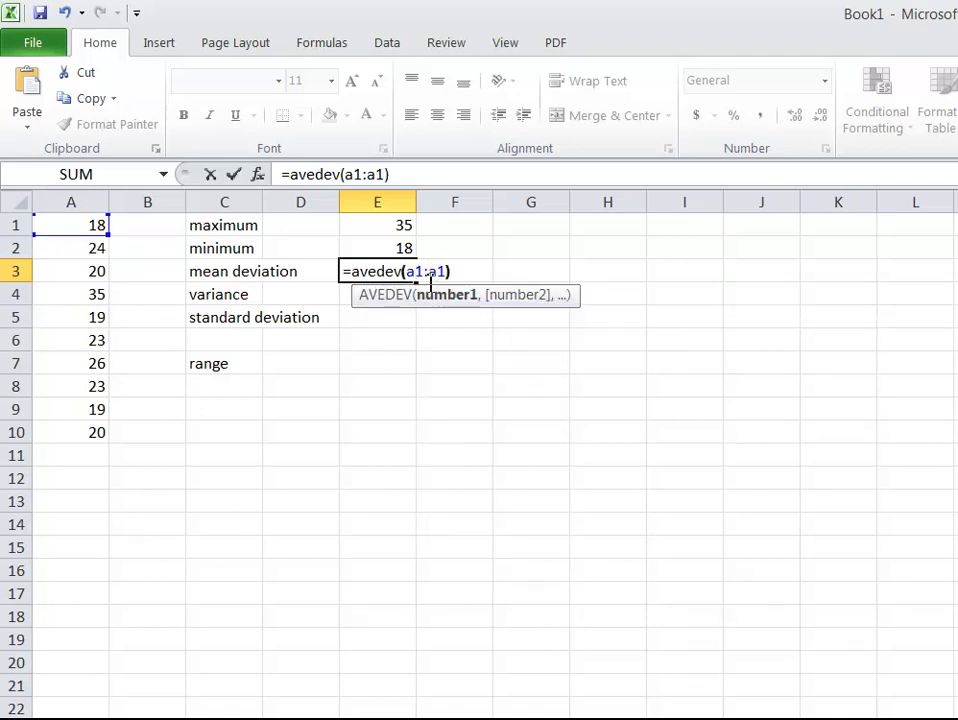
pyautogui.press('BackSpace')
pyautogui.write('0)')
pyautogui.press('Return')
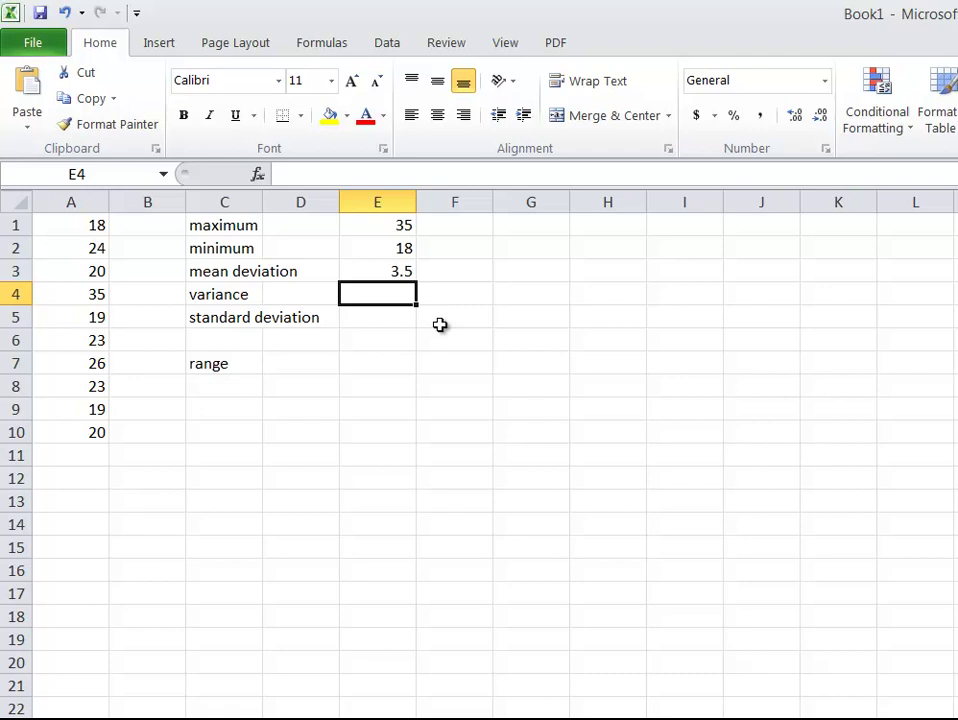
# Calculate the variance of the data in cell E4 with the formula =var(a1:a10)
pyautogui.write('=var')
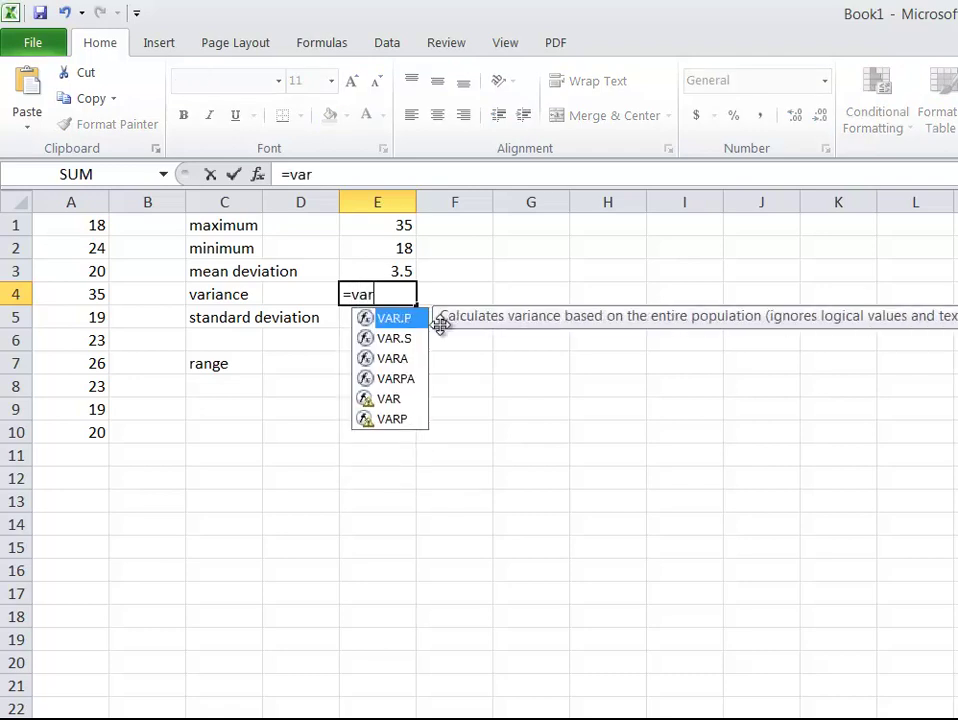
pyautogui.write('*')
pyautogui.press('BackSpace')
pyautogui.write('(a')
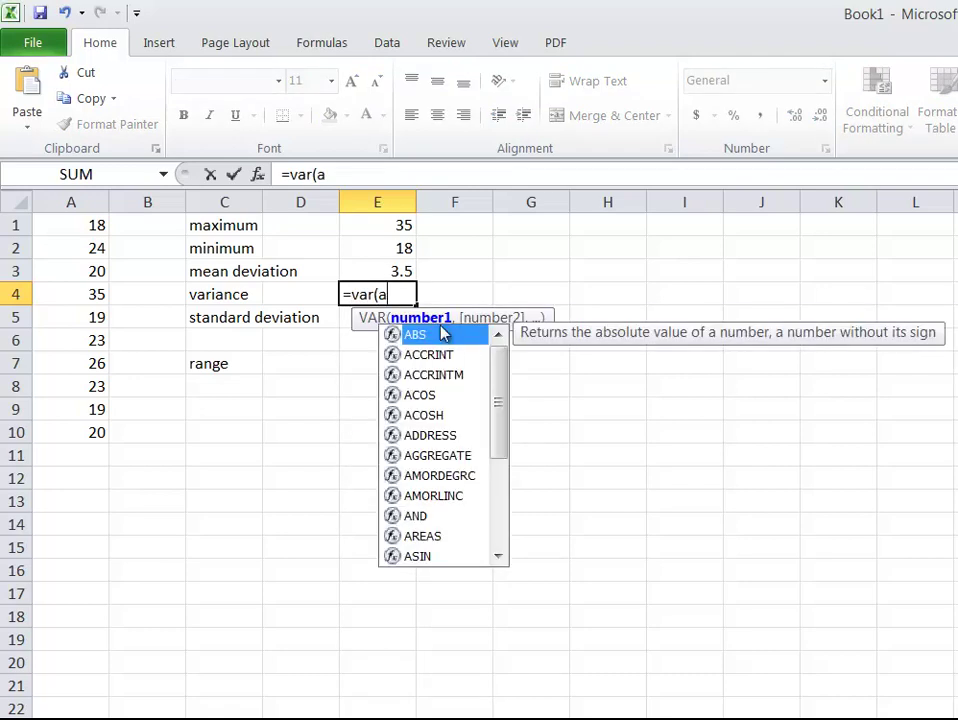
pyautogui.write('1:a10')
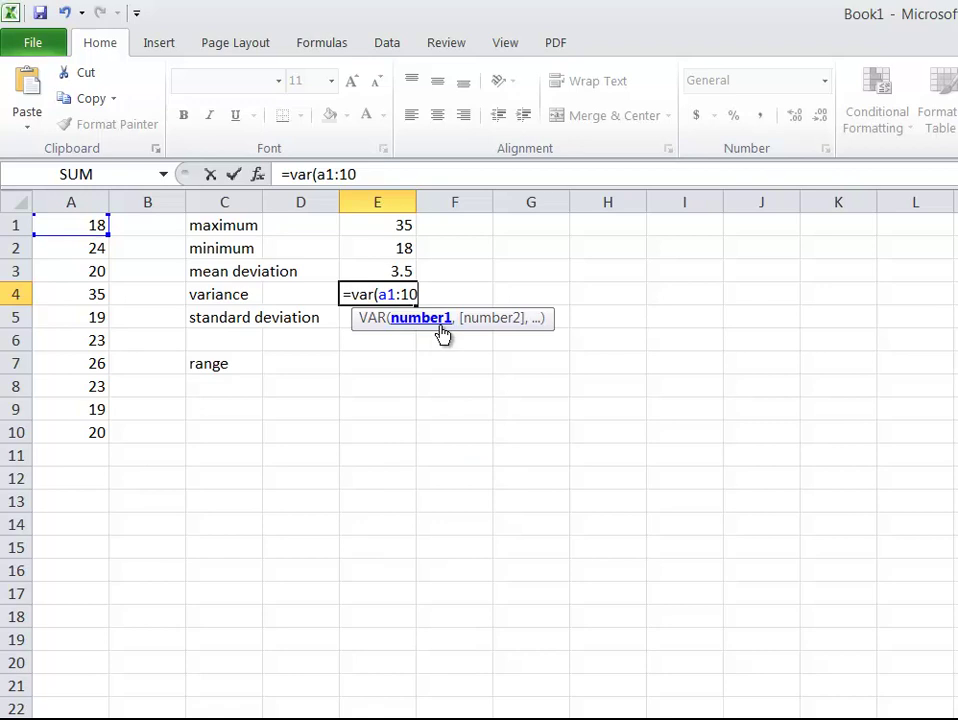
pyautogui.press('BackSpace')
pyautogui.press('BackSpace')
pyautogui.write('a1)')
pyautogui.press('BackSpace')
pyautogui.write('0)')
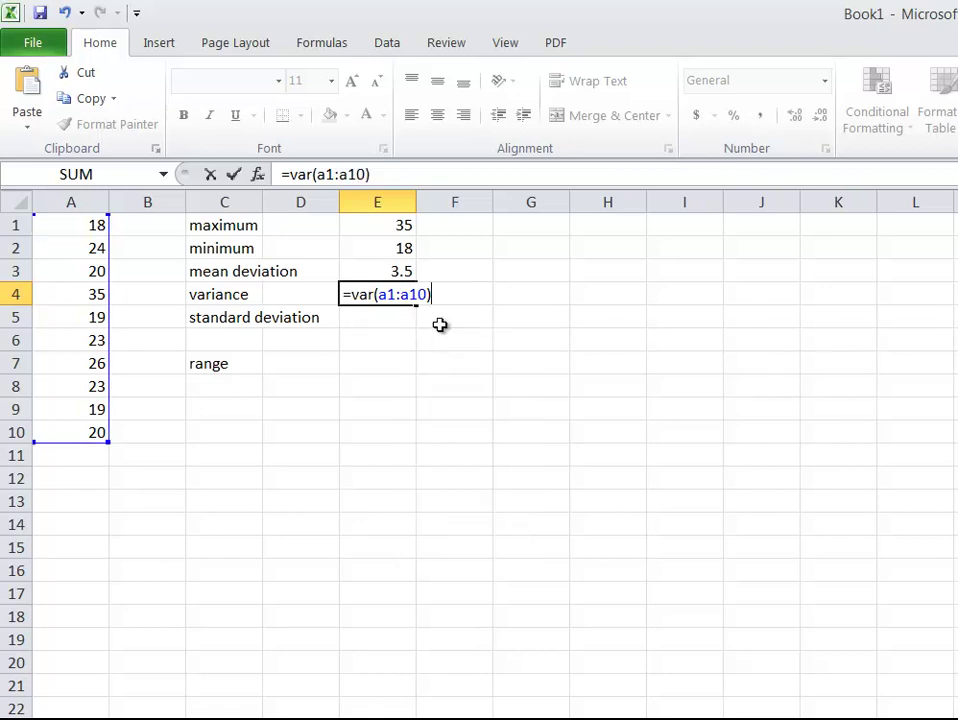
pyautogui.press('Return')
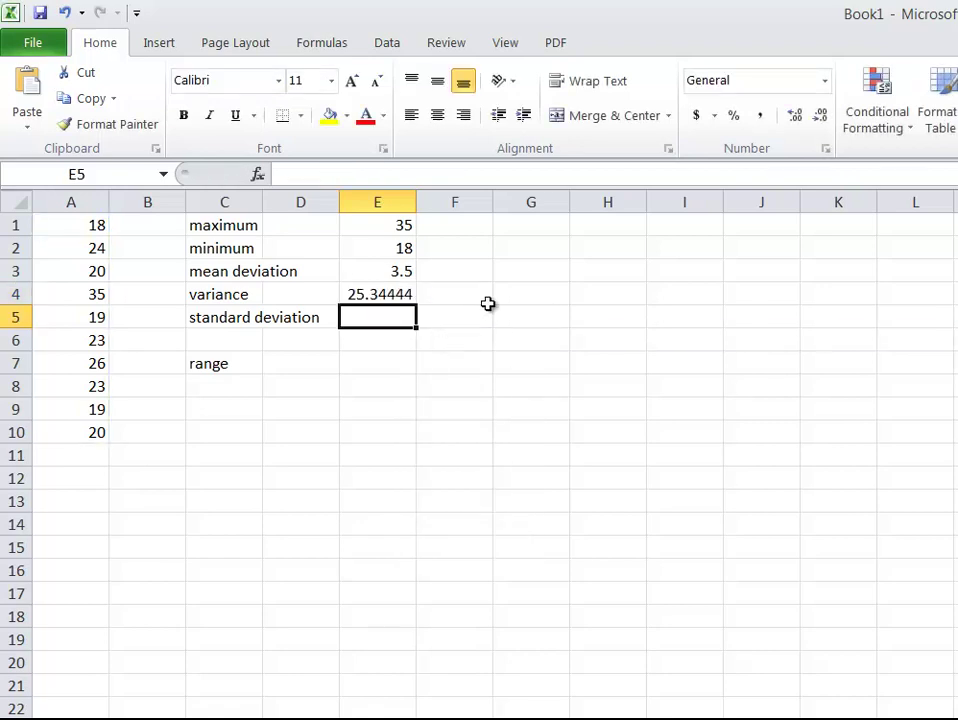
# Calculate the standard deviation in cell E5 with the formula =stdev(a1:a10)
pyautogui.write('a')
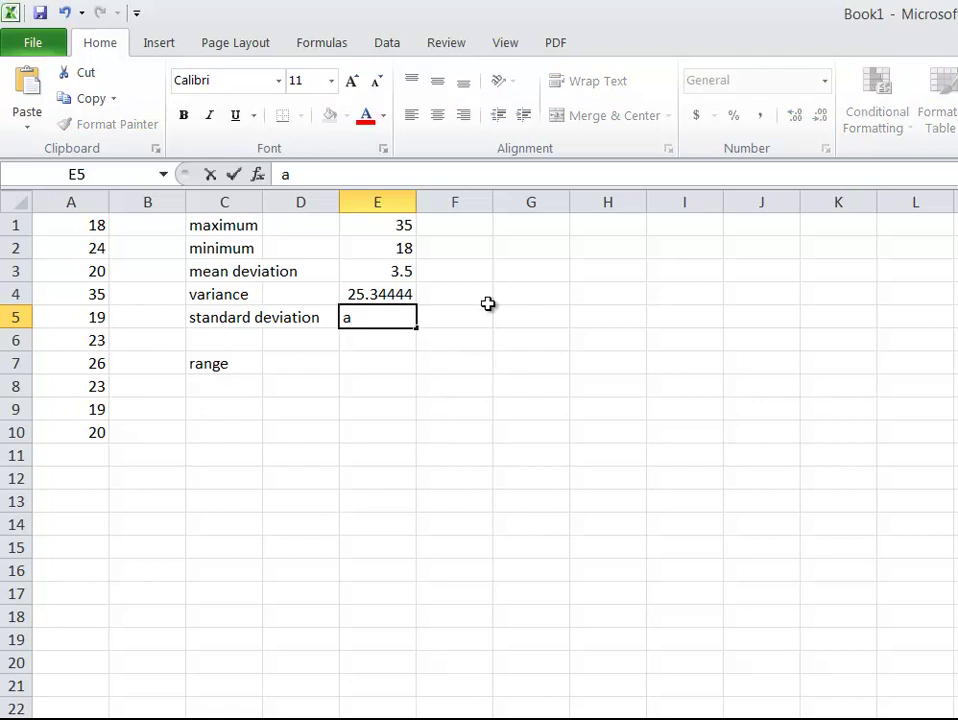
pyautogui.press('BackSpace')
pyautogui.write('=st')
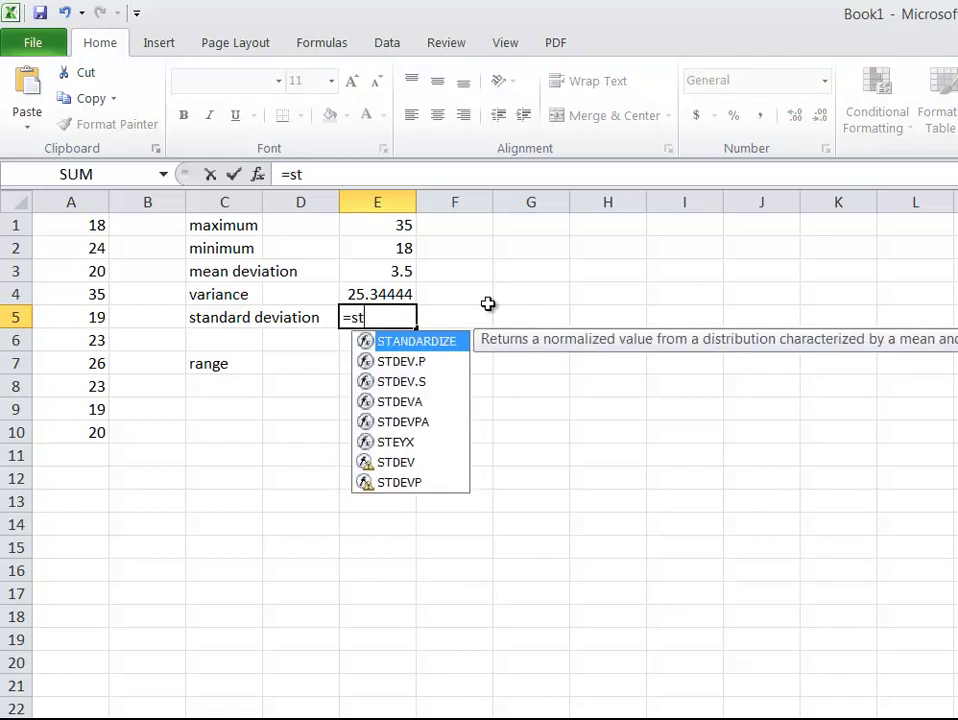
pyautogui.write('dev(')
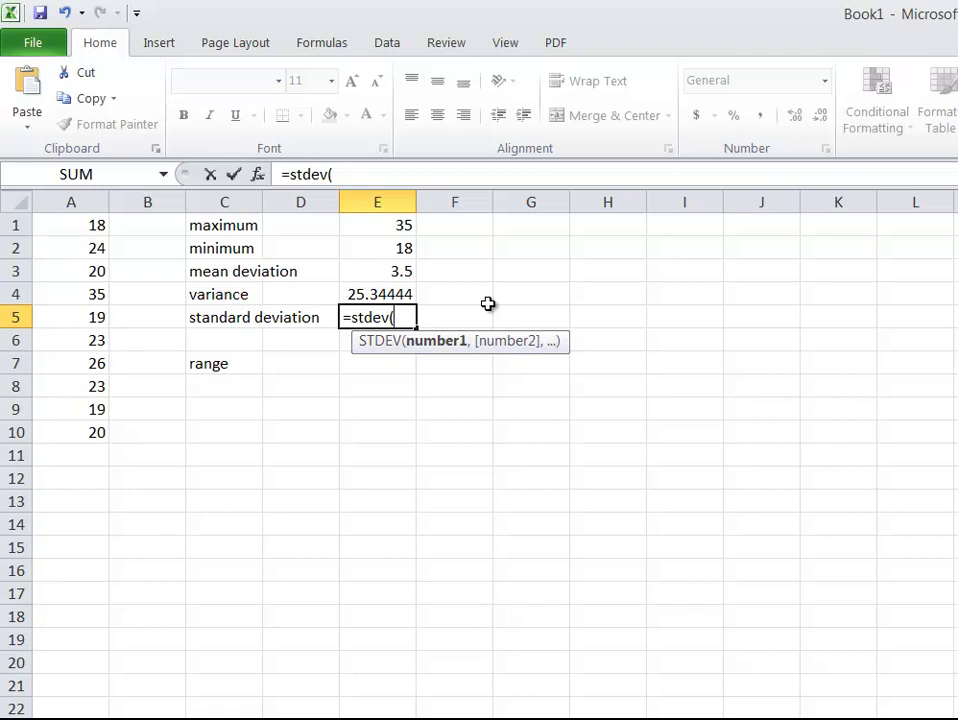
pyautogui.write('a')
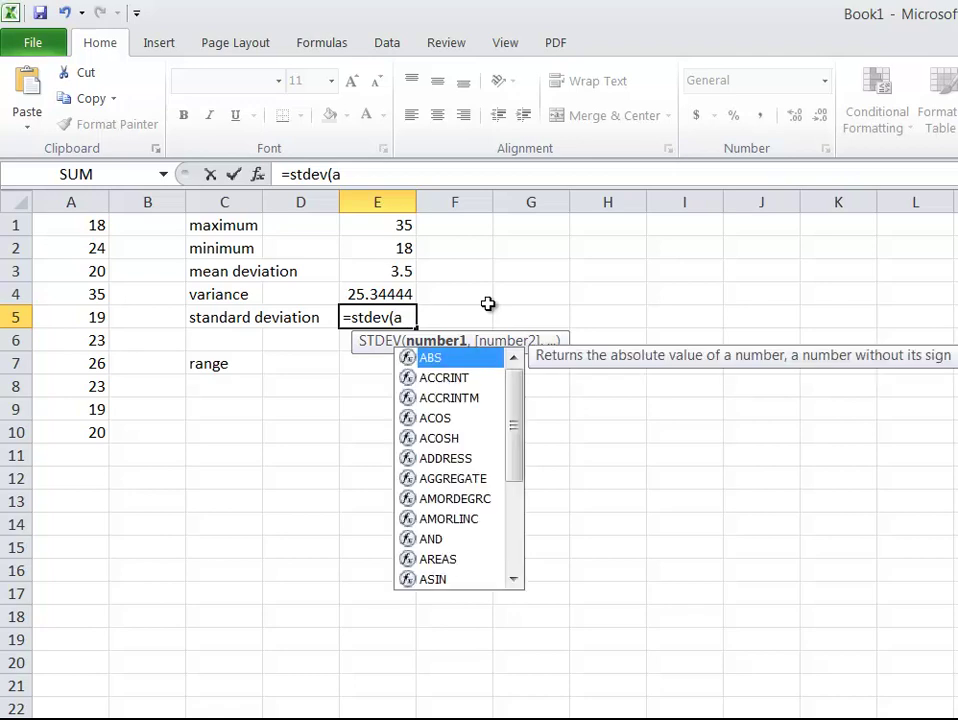
pyautogui.write('1:a10')
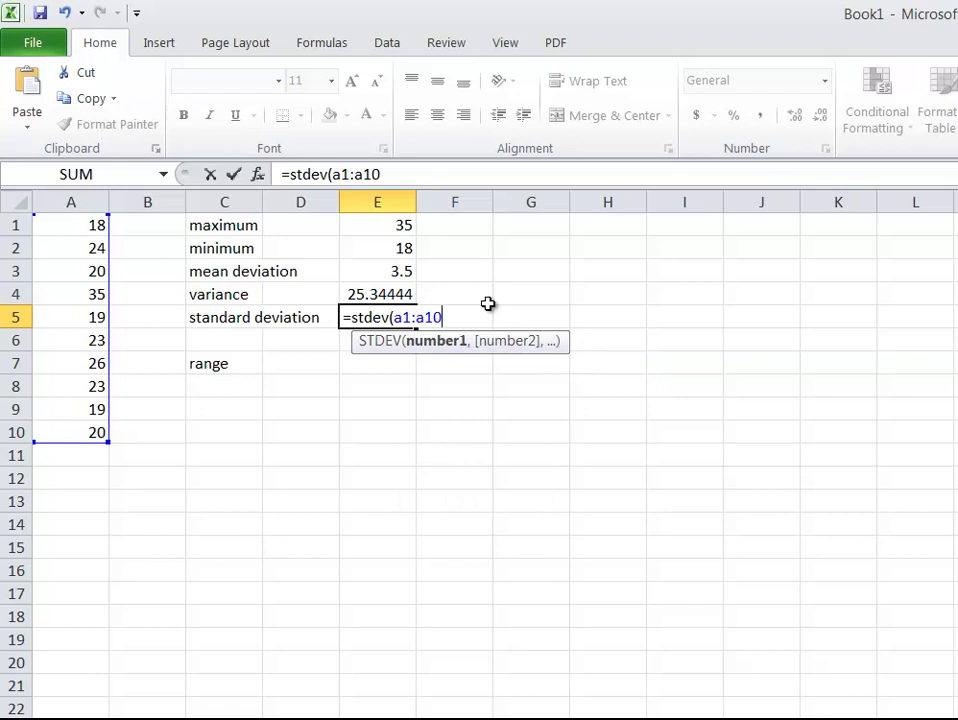
pyautogui.write(')')
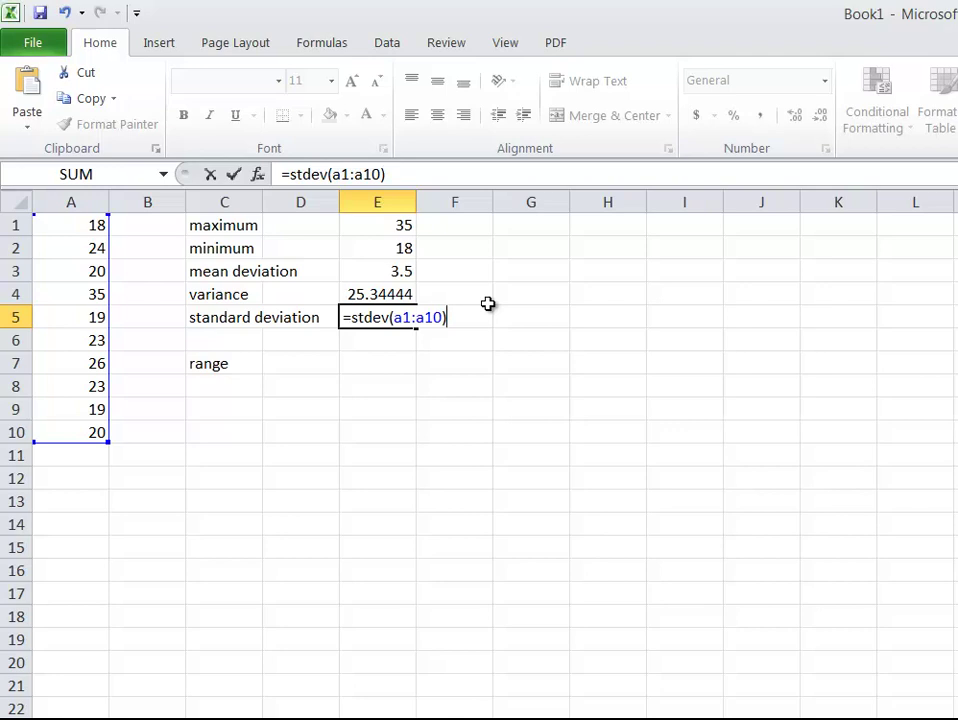
pyautogui.press('Return')
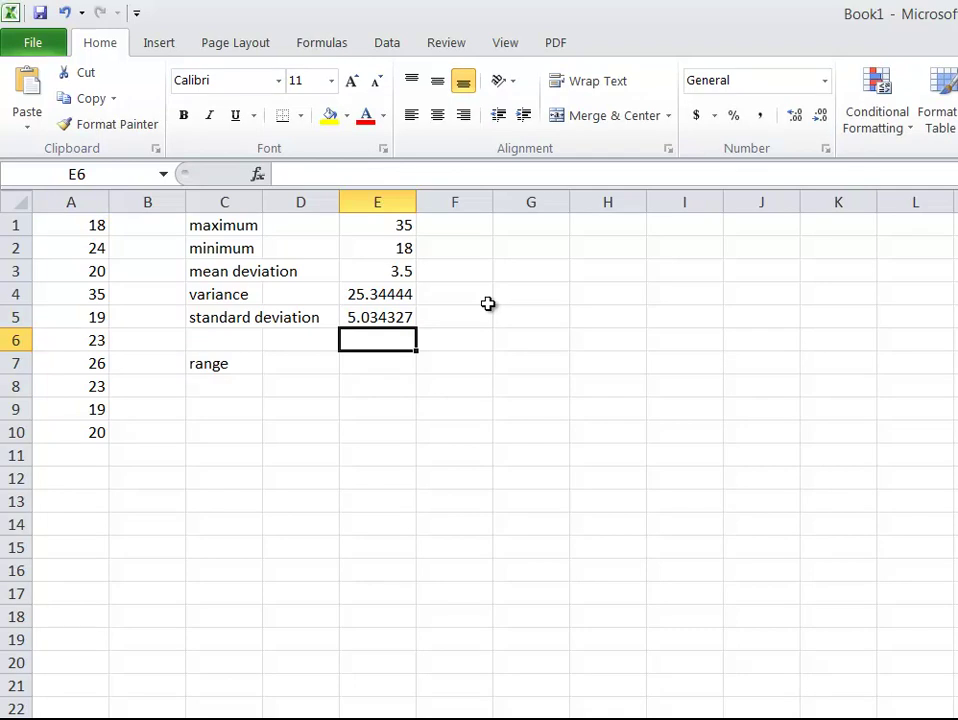
# Calculate the range in cell E7 by subtracting the minimum from the maximum with =e1-e2
pyautogui.click(316, 366)
pyautogui.click(357, 366)
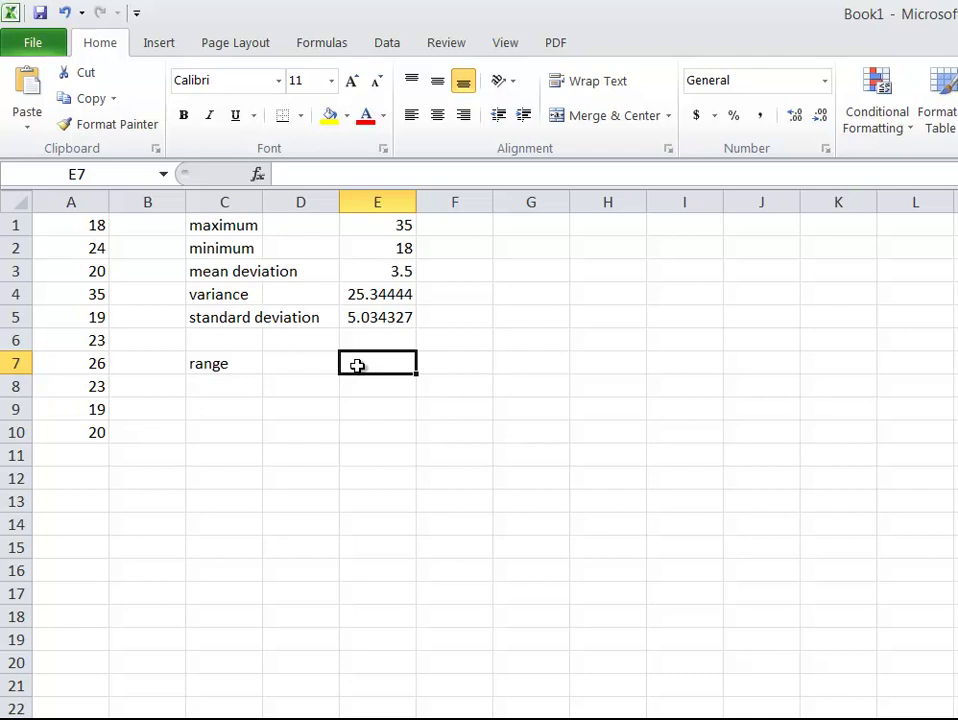
pyautogui.write('=e1')
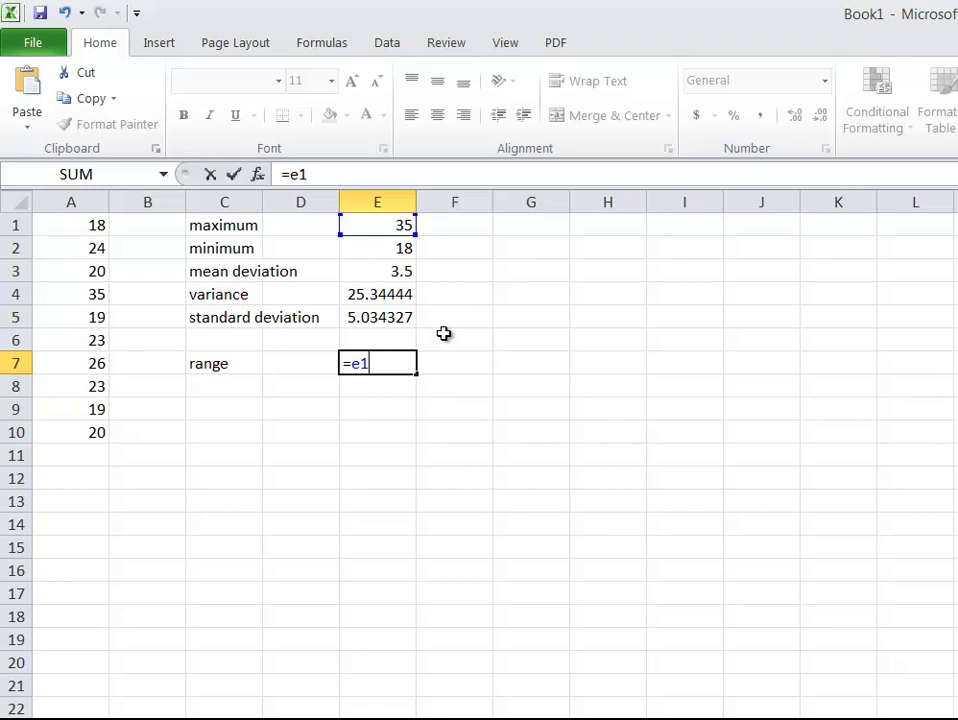
pyautogui.write('-e2')
pyautogui.press('Return')
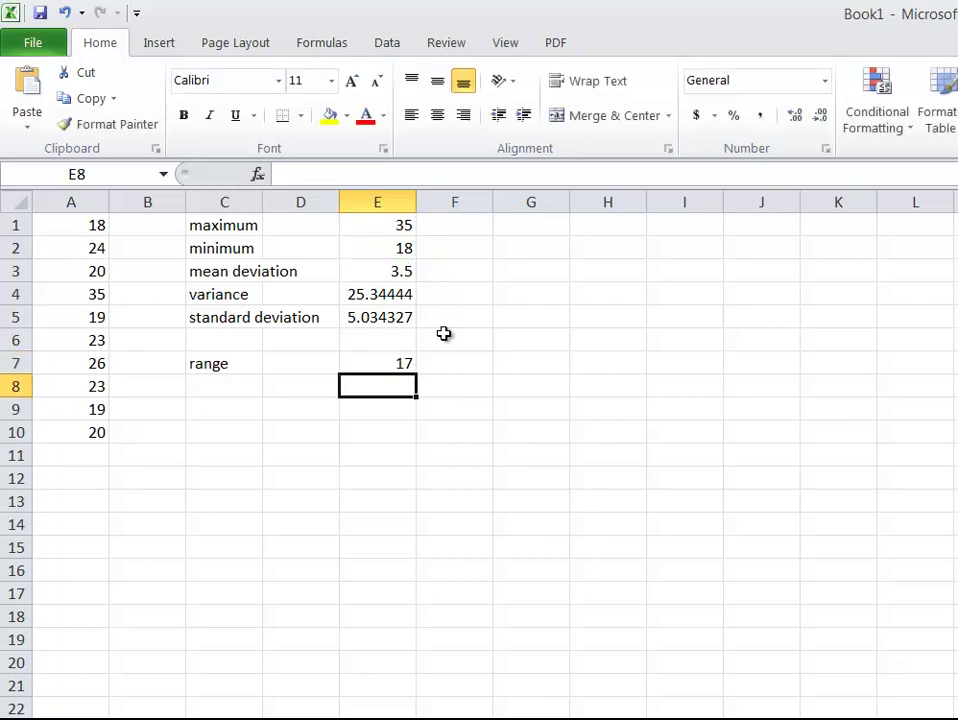